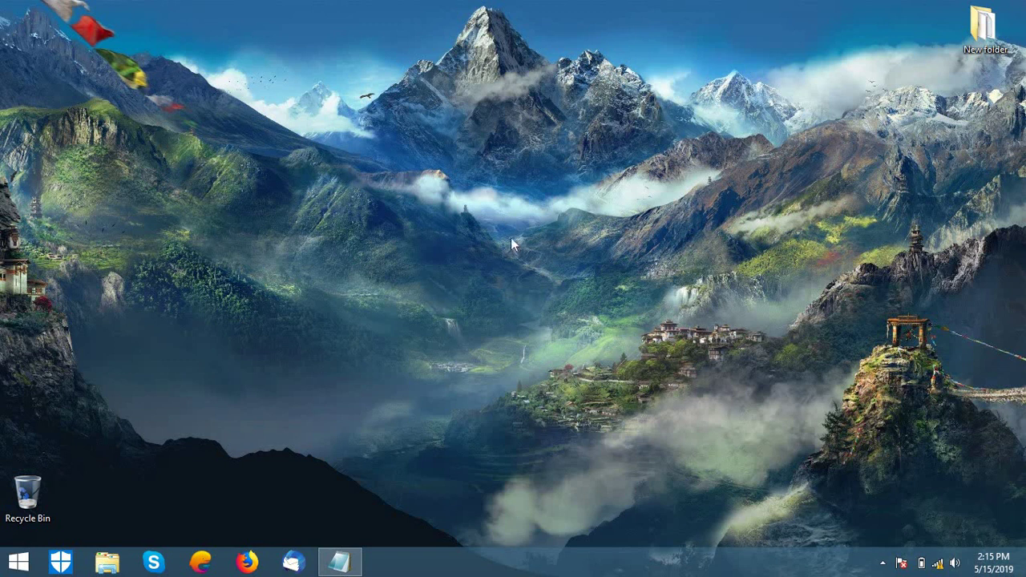
Check the available Wi-Fi networks from the tray, then launch Firefox.
{"action": "left_click", "coordinate": [937, 563]}
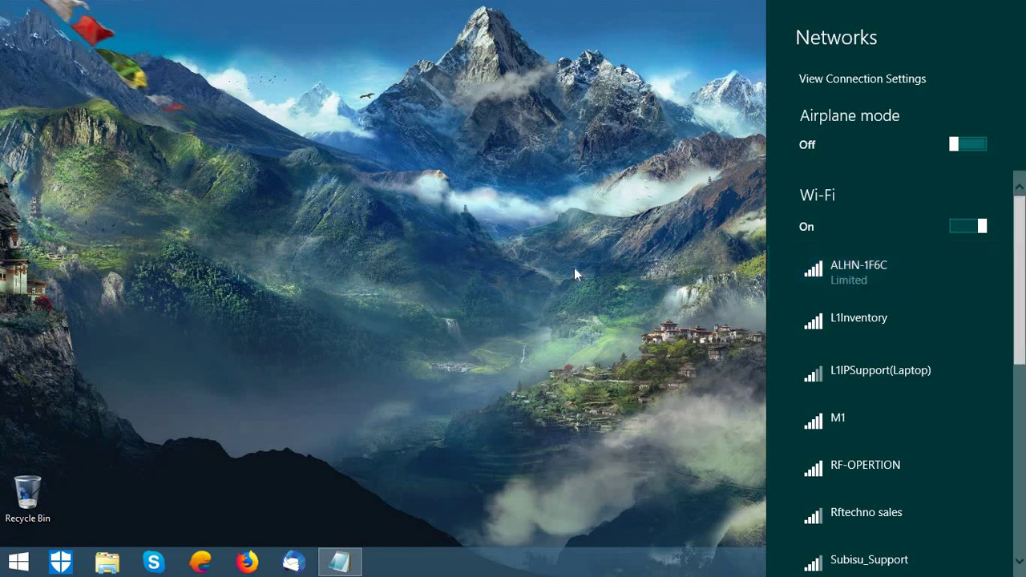
{"action": "left_click", "coordinate": [532, 262]}
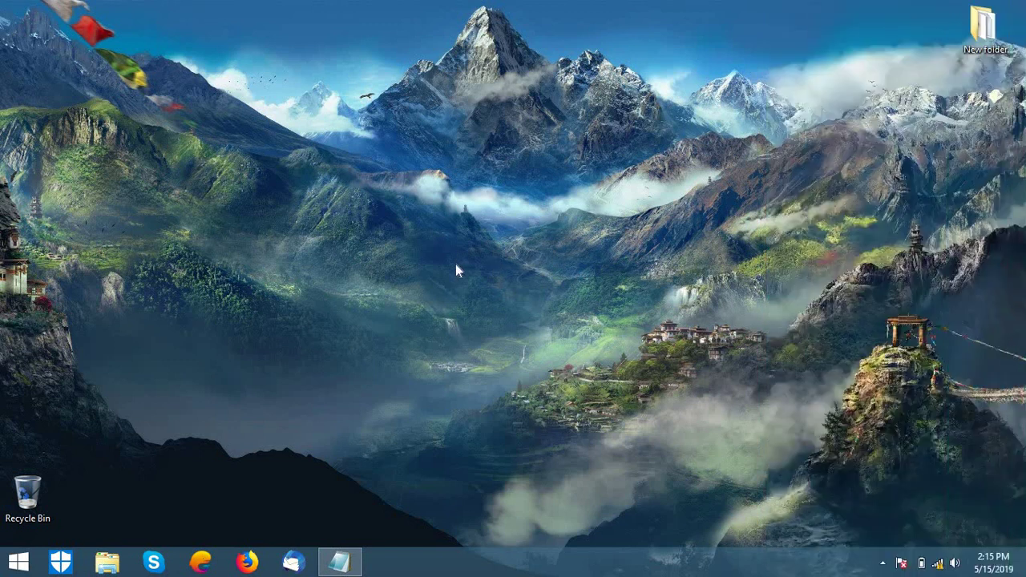
{"action": "left_click", "coordinate": [246, 562]}
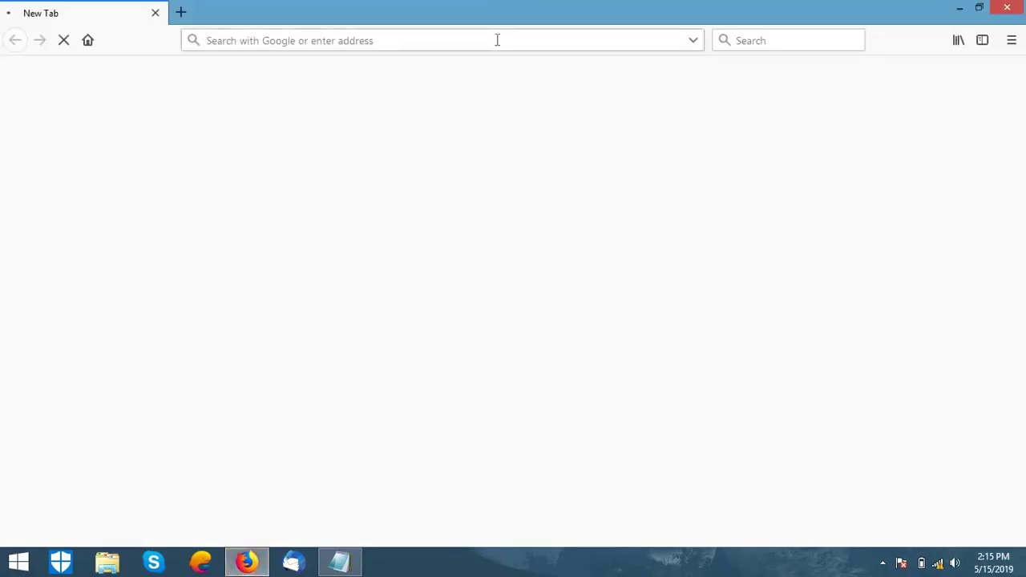
Look up the gateway address in Notepad and load 192.168.1.254 in Firefox.
{"action": "left_click", "coordinate": [497, 40]}
{"action": "key", "text": "BackSpace"}
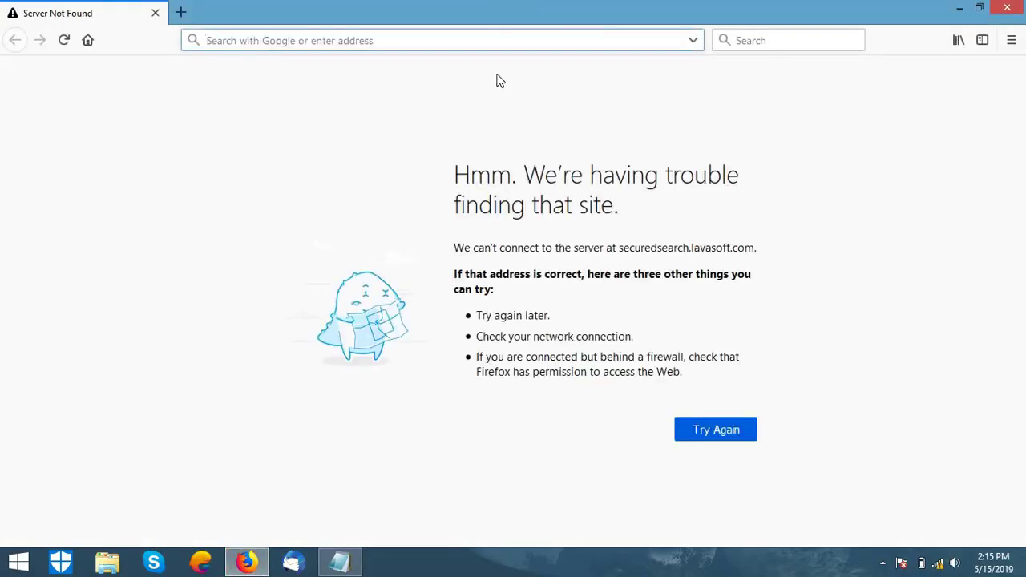
{"action": "left_click", "coordinate": [342, 562]}
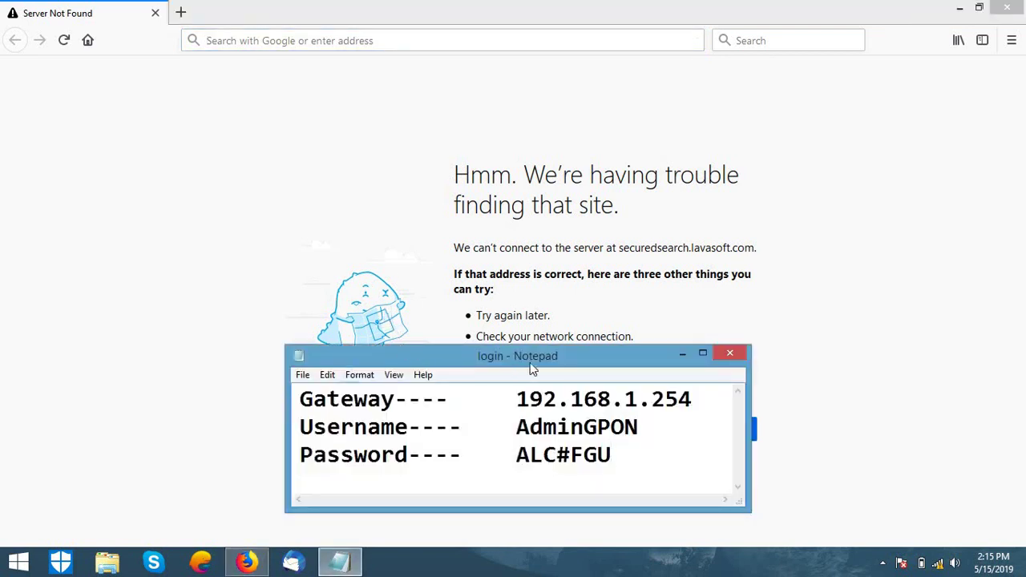
{"action": "left_click", "coordinate": [440, 39]}
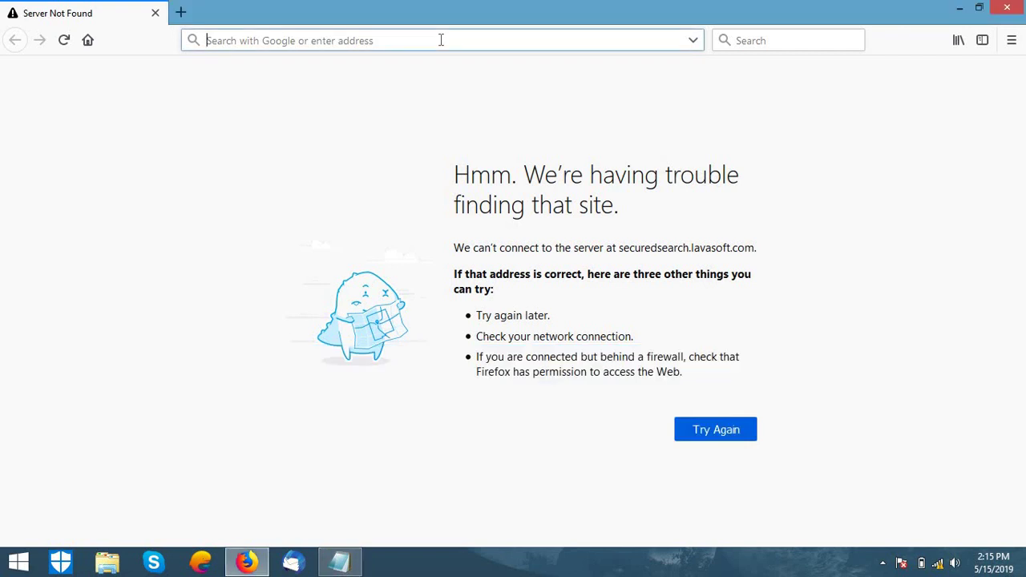
{"action": "type", "text": "192.16"}
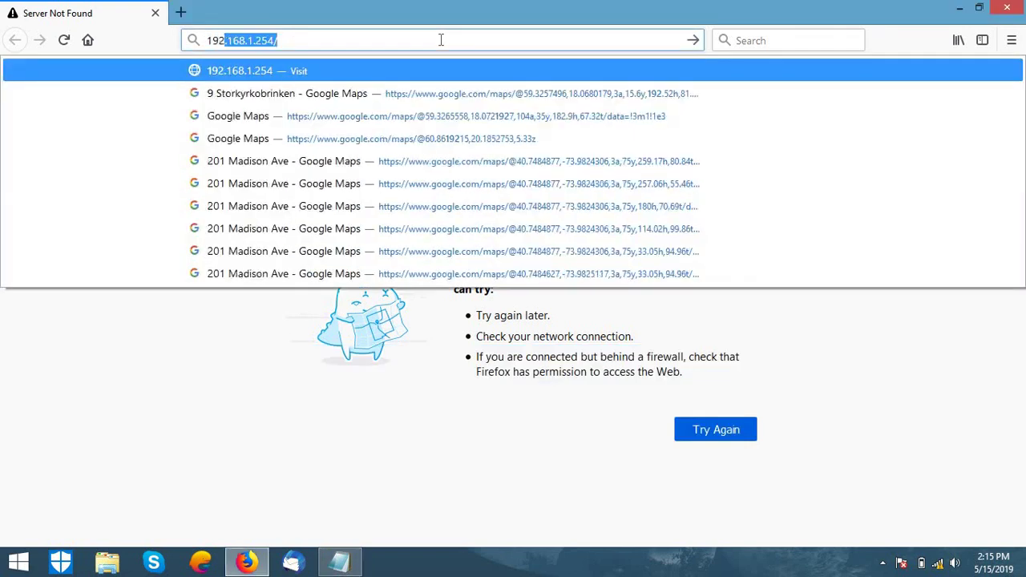
{"action": "type", "text": "8.1"}
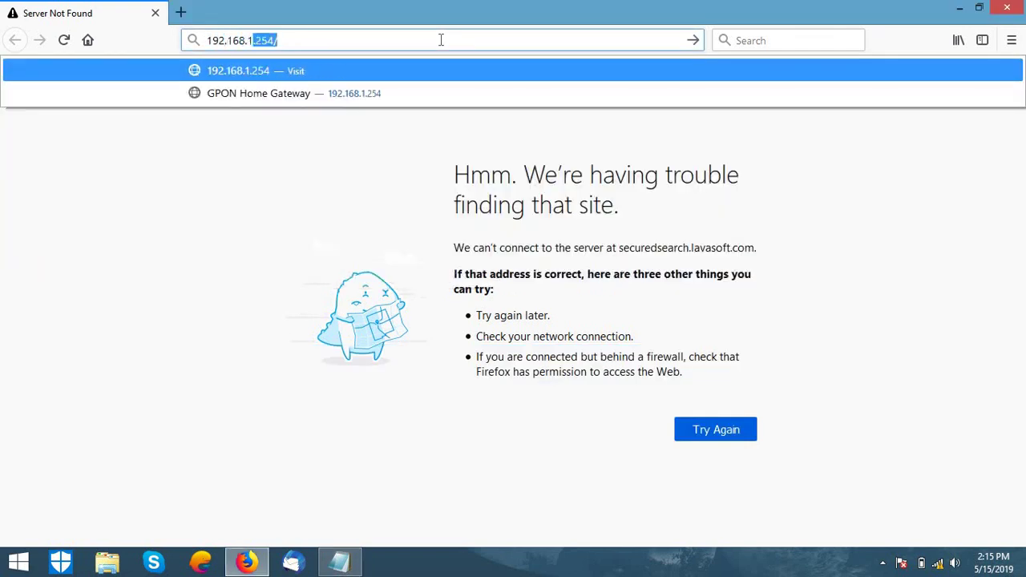
{"action": "type", "text": ".254"}
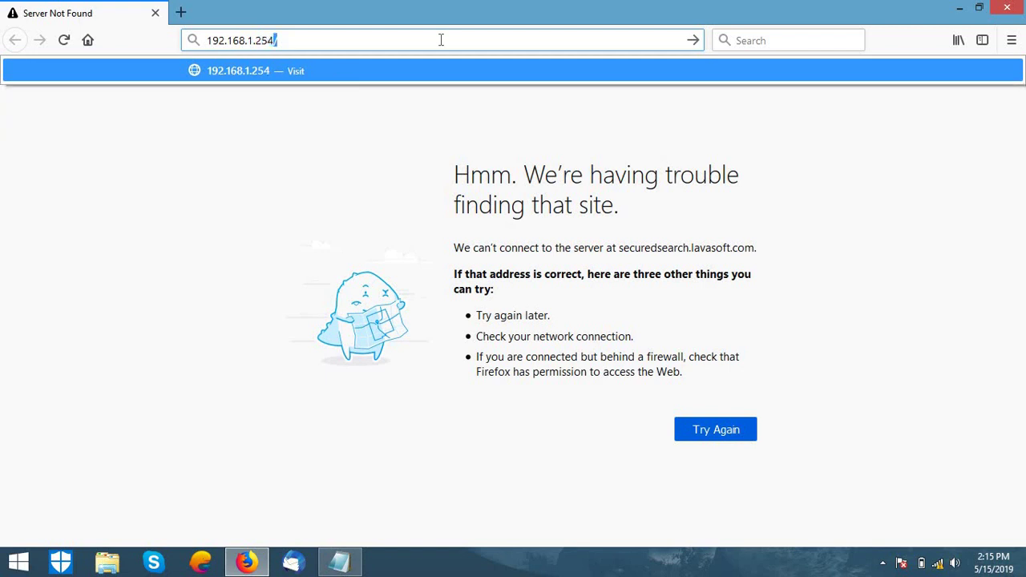
{"action": "key", "text": "Return"}
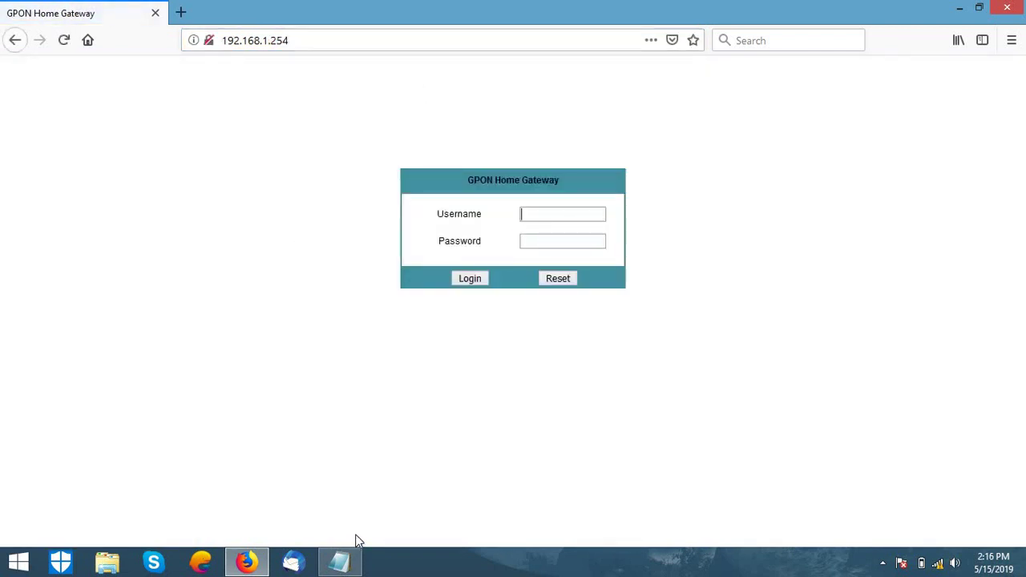
Log in to the gateway as admin using the password from the notes, without saving the login.
{"action": "left_click", "coordinate": [352, 564]}
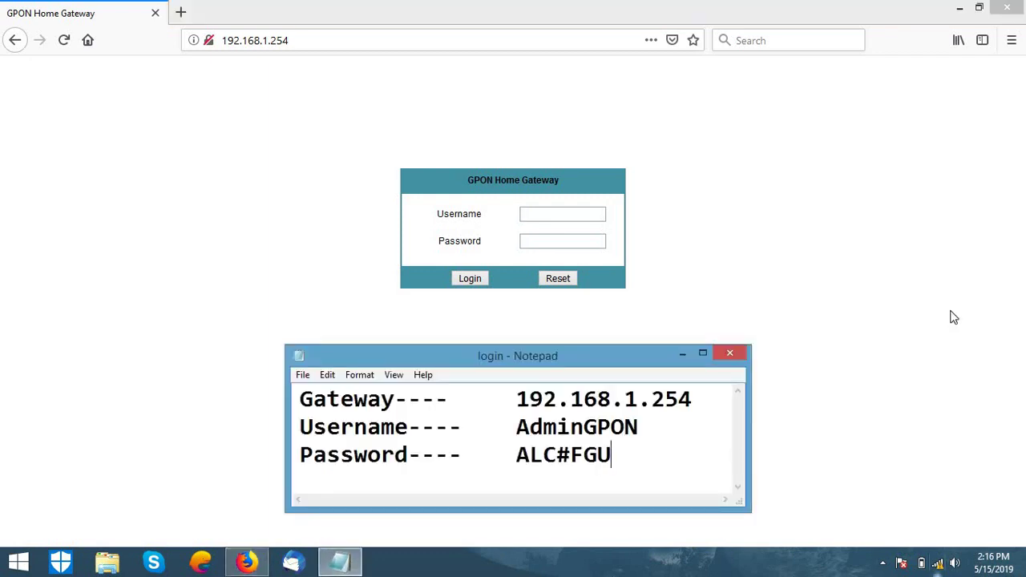
{"action": "left_click", "coordinate": [549, 215]}
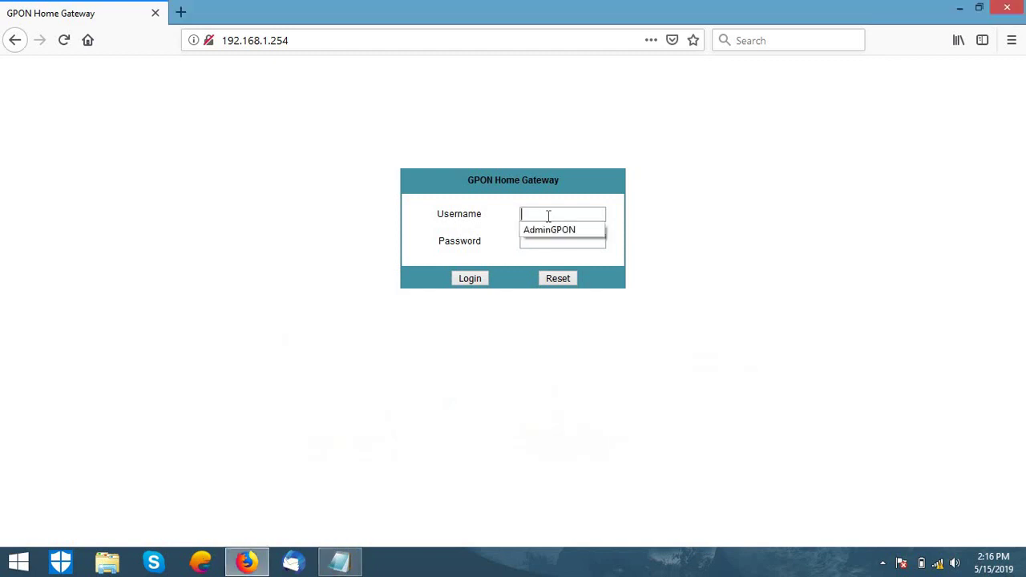
{"action": "left_click", "coordinate": [600, 231]}
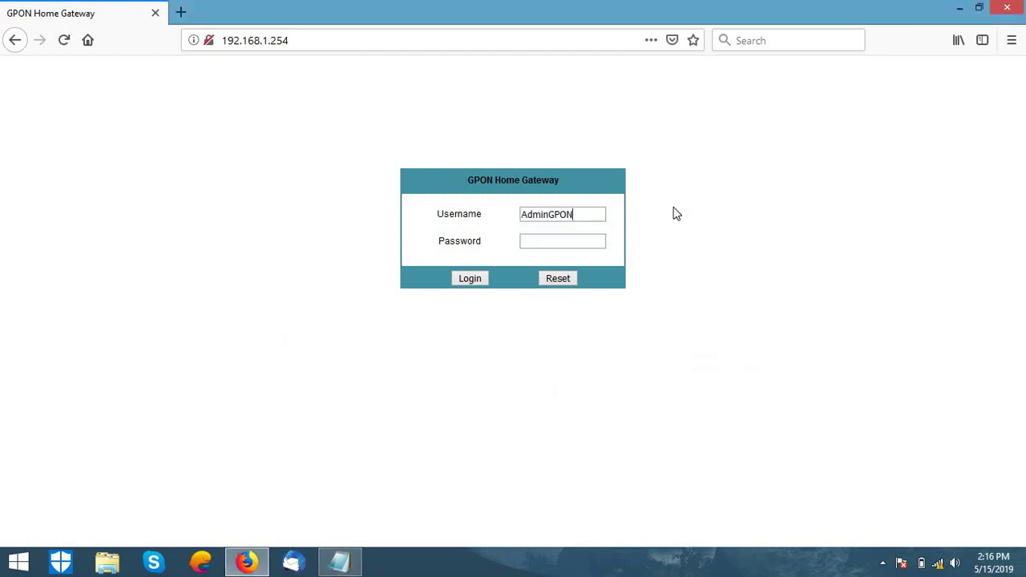
{"action": "left_click", "coordinate": [582, 238]}
{"action": "left_click", "coordinate": [355, 564]}
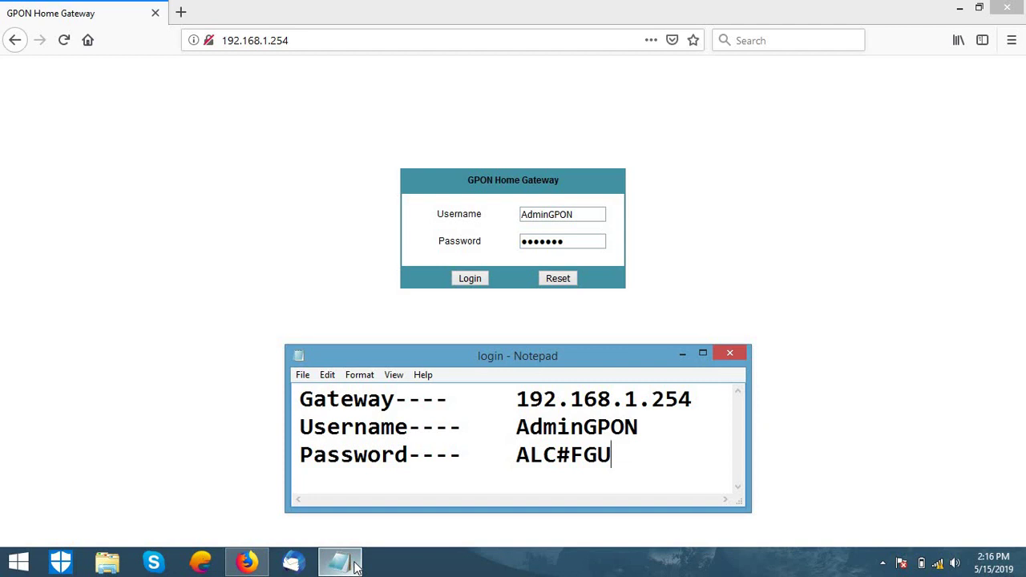
{"action": "left_click", "coordinate": [355, 564]}
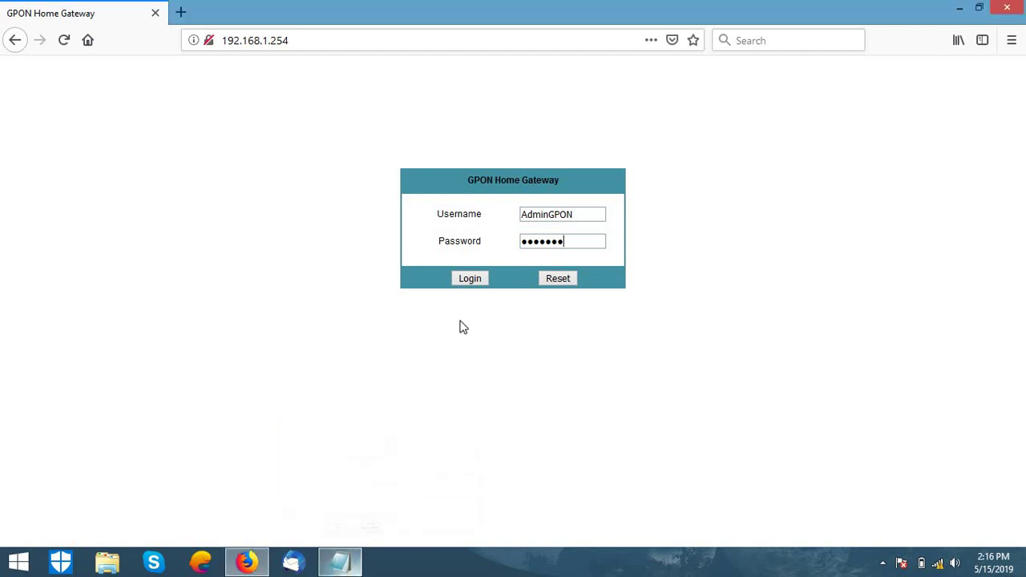
{"action": "left_click", "coordinate": [483, 281]}
{"action": "left_click", "coordinate": [406, 172]}
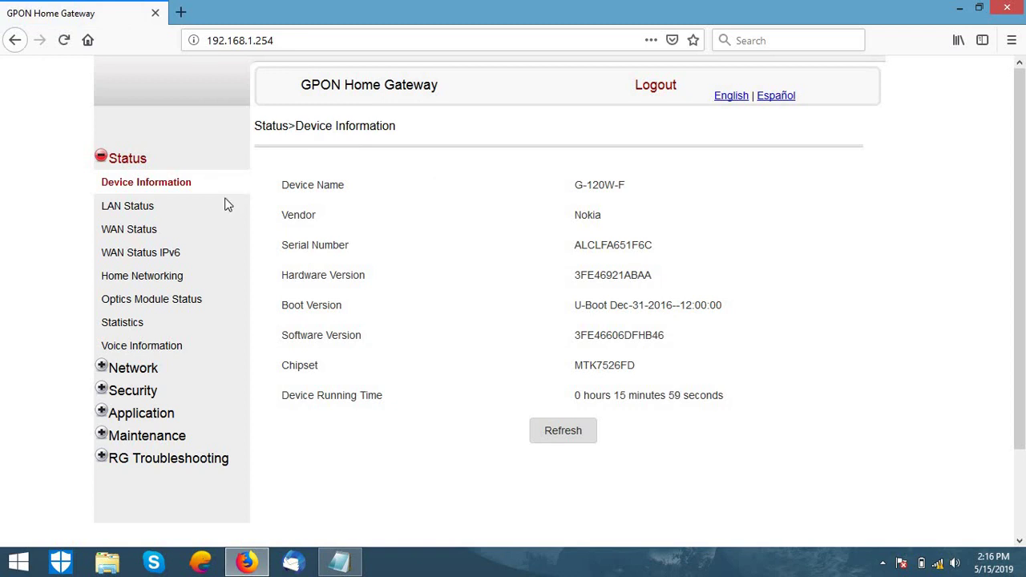
Go to Network > Wireless (2.4GHz) and scroll to SSID Configuration showing ALHN-1F6C.
{"action": "left_click", "coordinate": [124, 370]}
{"action": "left_click", "coordinate": [143, 298]}
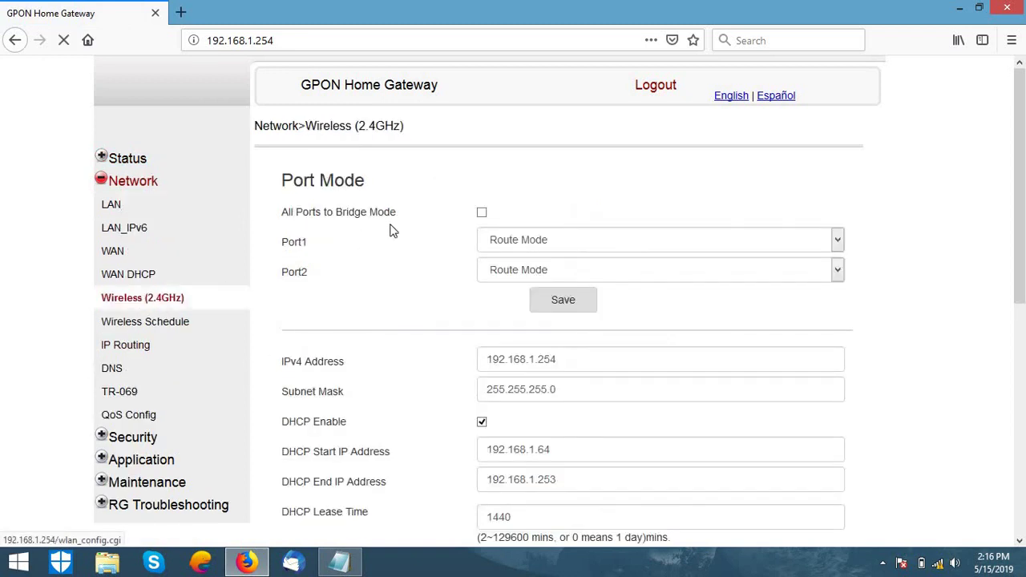
{"action": "left_click_drag", "start_coordinate": [1025, 157], "coordinate": [1024, 372]}
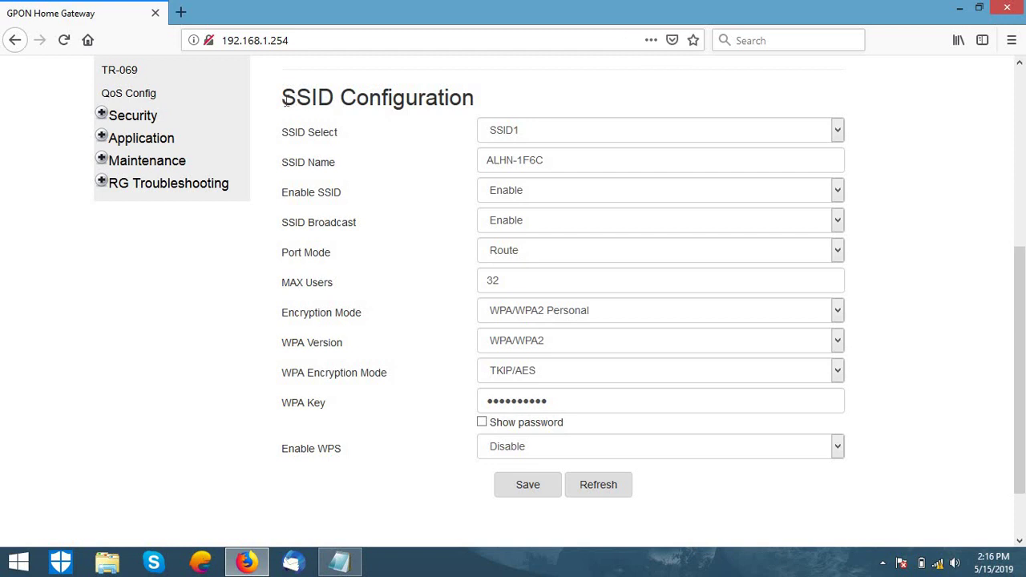
{"action": "left_click_drag", "start_coordinate": [283, 100], "coordinate": [550, 92]}
{"action": "left_click", "coordinate": [588, 83]}
{"action": "left_click_drag", "start_coordinate": [286, 161], "coordinate": [350, 167]}
{"action": "left_click", "coordinate": [376, 167]}
Rename the SSID from ALHN-1F6C to Bhaktapur.
{"action": "triple_click", "coordinate": [501, 155]}
{"action": "key", "text": "BackSpace"}
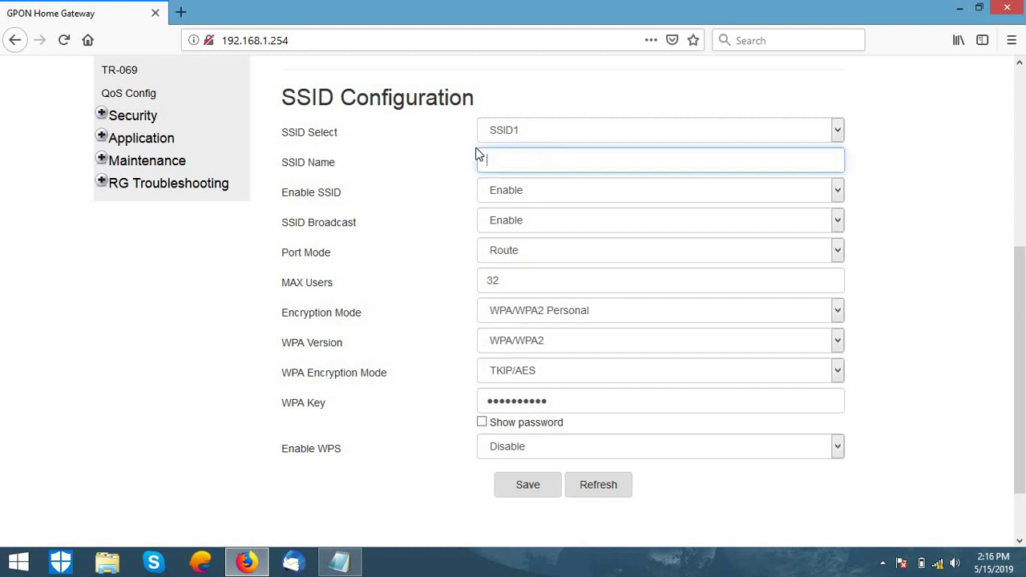
{"action": "type", "text": "Bhaktapur"}
{"action": "left_click", "coordinate": [471, 439]}
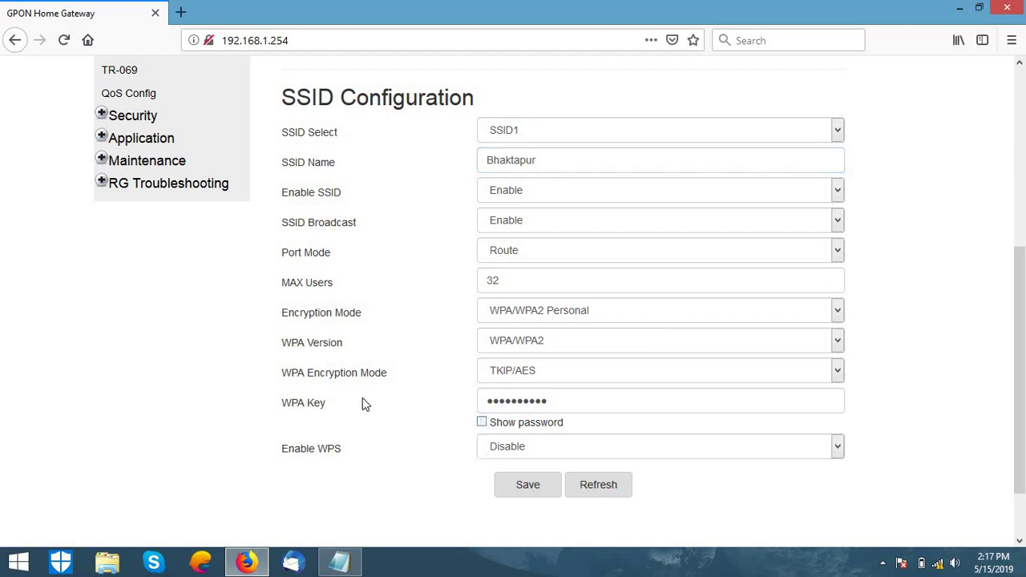
Show the password and replace the old WPA key with a new key.
{"action": "key", "text": "space"}
{"action": "left_click_drag", "start_coordinate": [283, 404], "coordinate": [333, 408]}
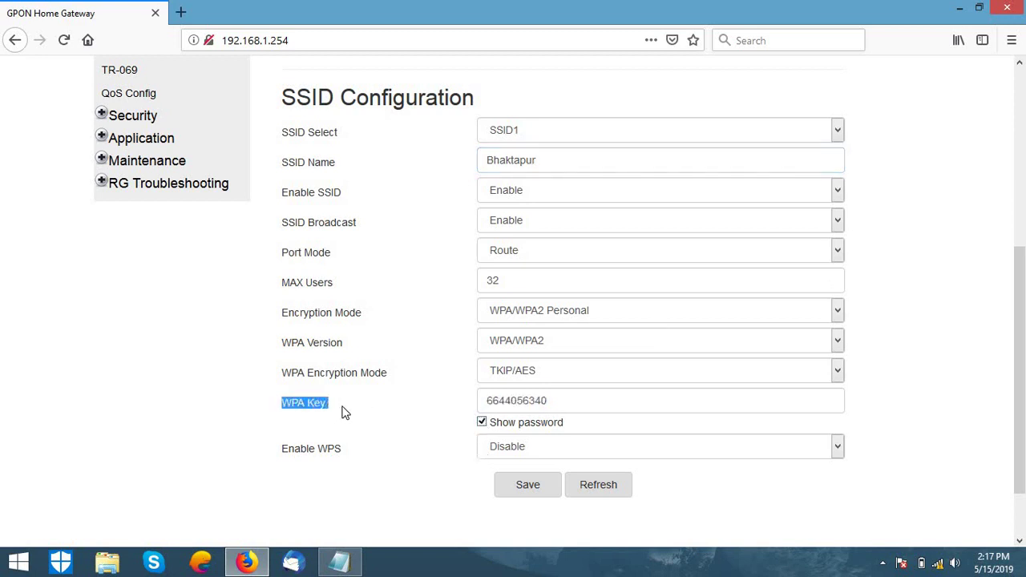
{"action": "left_click", "coordinate": [341, 412]}
{"action": "key", "text": "Tab"}
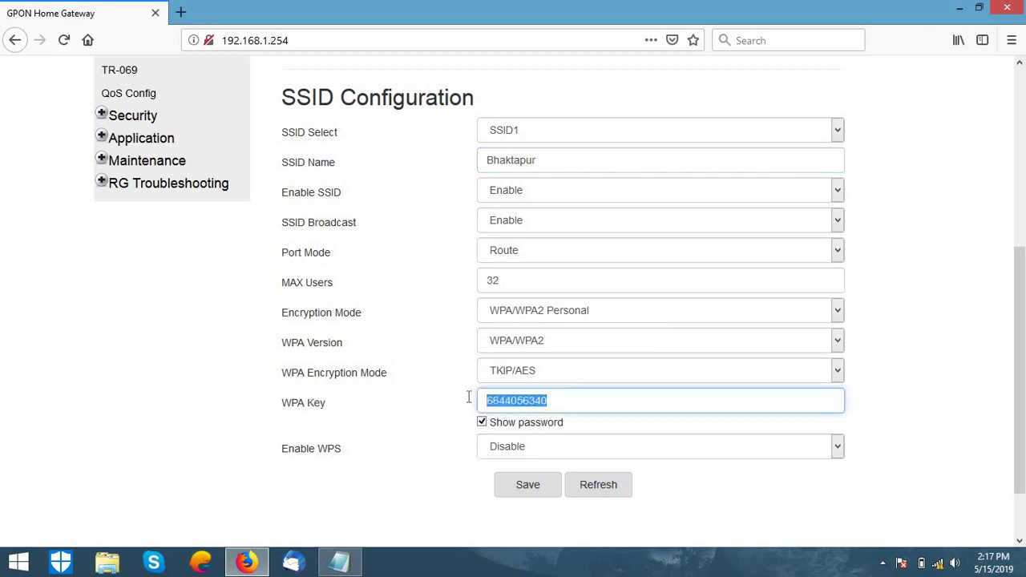
{"action": "key", "text": "BackSpace"}
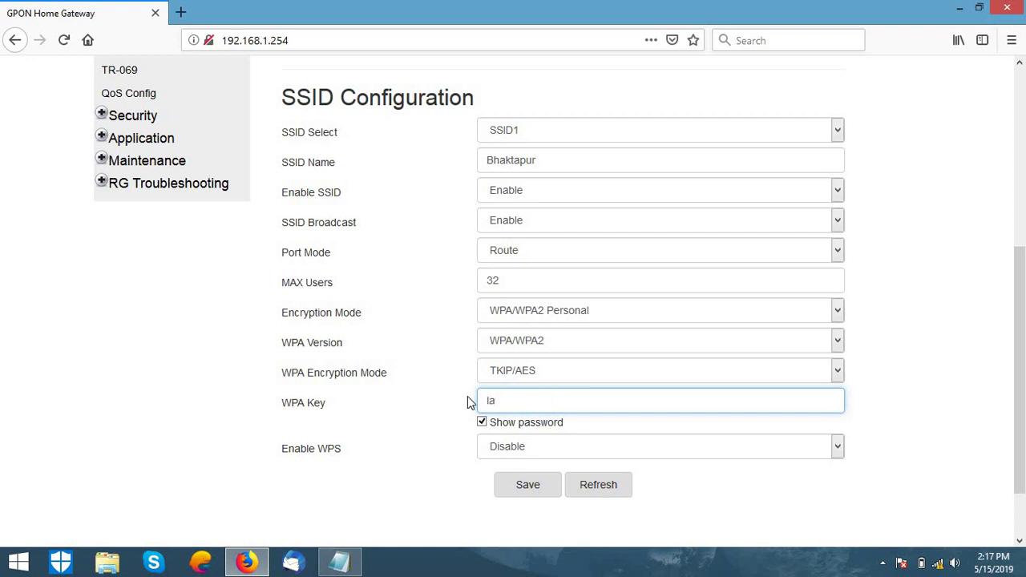
Save the wireless settings, decline saving the login, and minimize Firefox.
{"action": "left_click", "coordinate": [533, 491]}
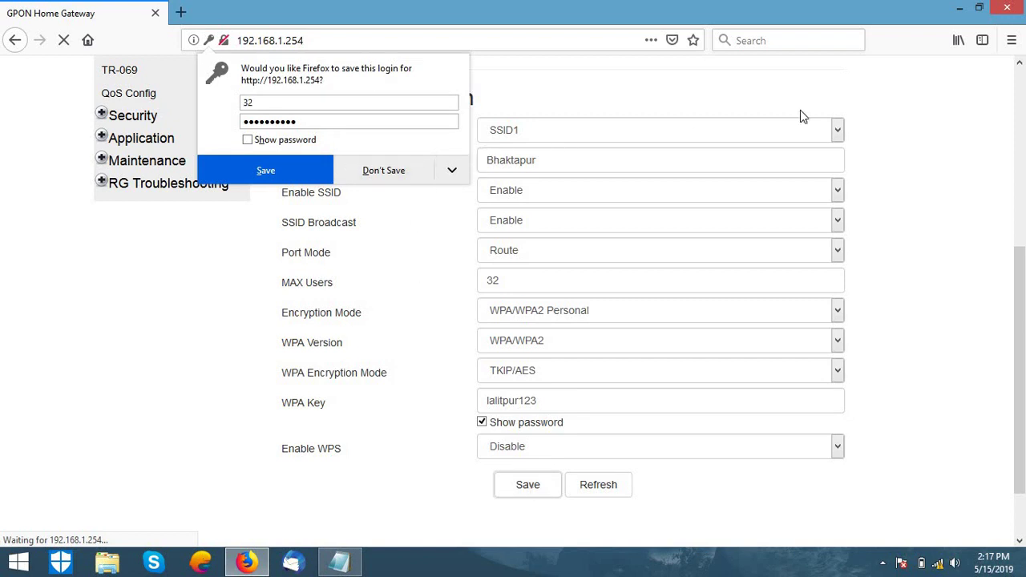
{"action": "left_click", "coordinate": [938, 218]}
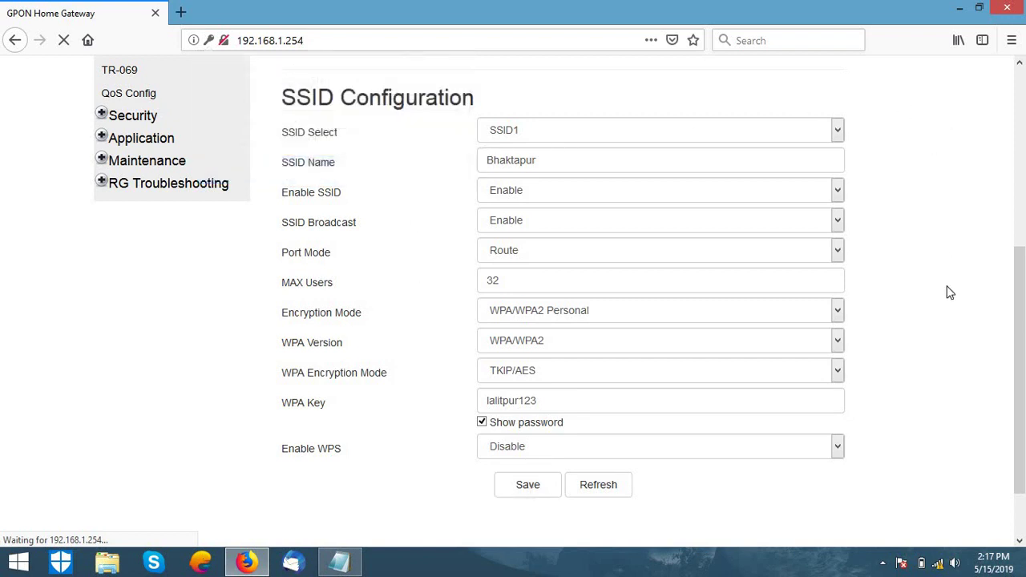
{"action": "left_click", "coordinate": [964, 7]}
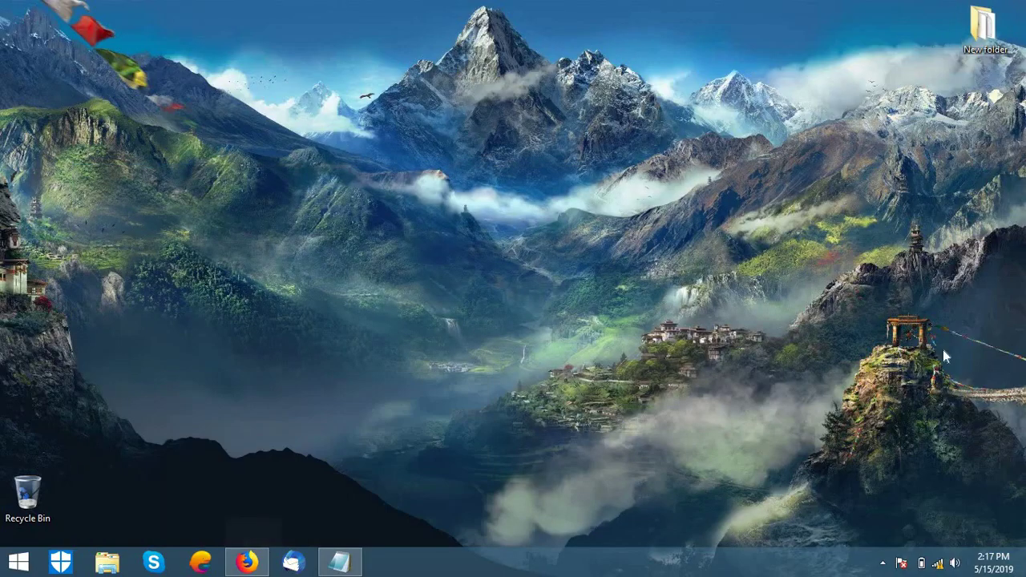
Connect the laptop to Bhaktapur with the new security key, declining network sharing.
{"action": "left_click", "coordinate": [940, 565]}
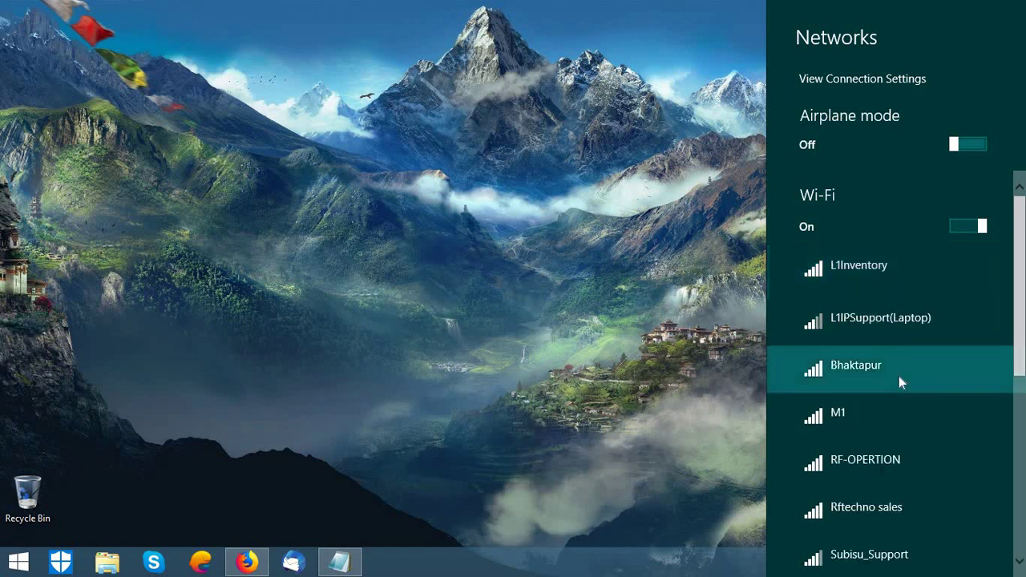
{"action": "left_click", "coordinate": [898, 376]}
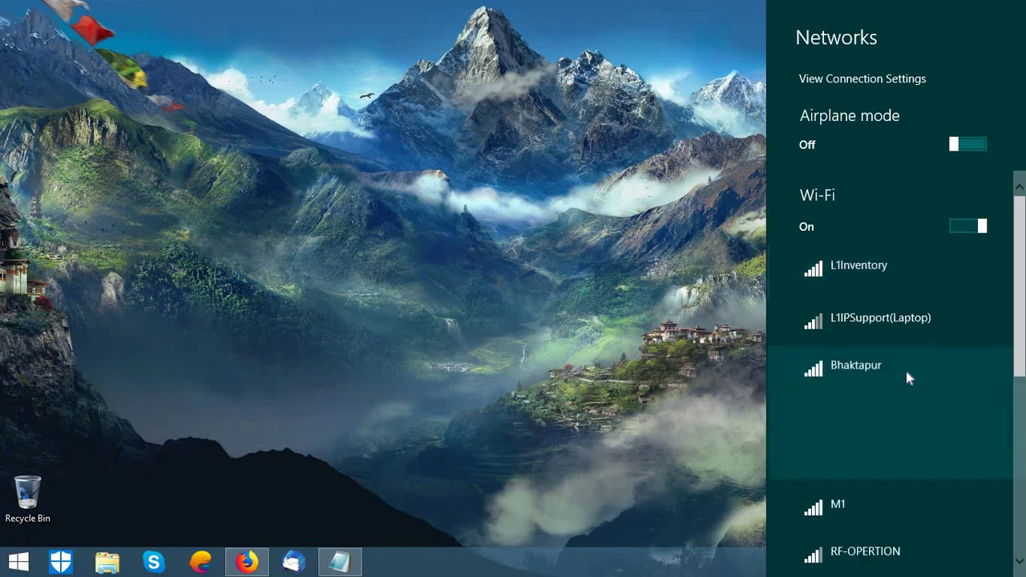
{"action": "left_click", "coordinate": [970, 457]}
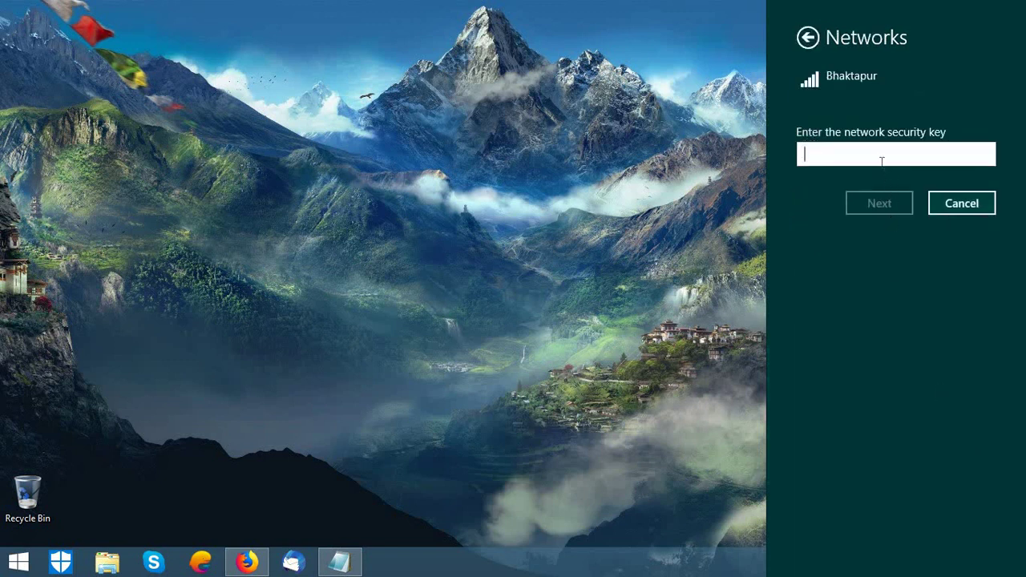
{"action": "type", "text": "●●●●●●"}
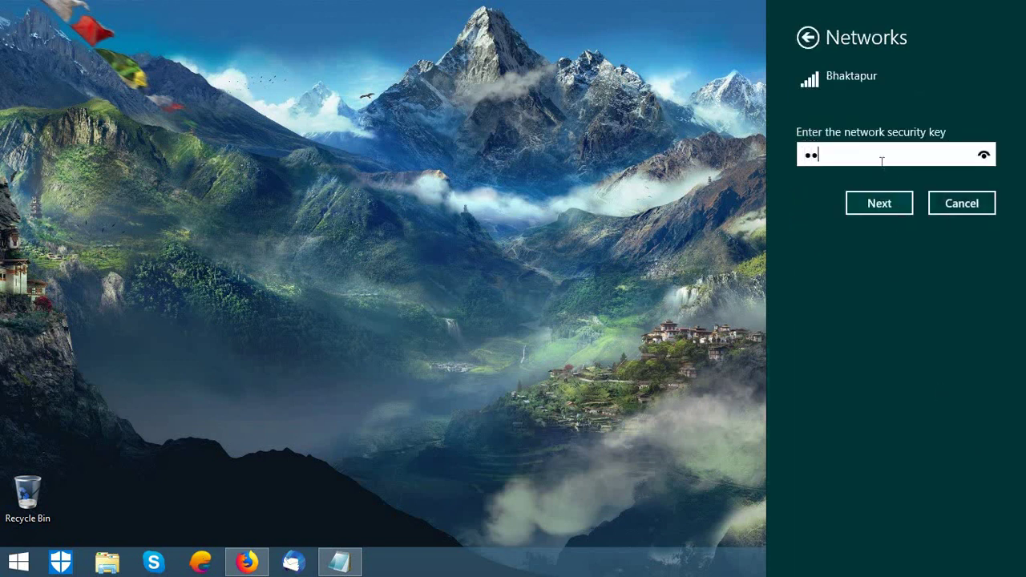
{"action": "type", "text": "●●●●●"}
{"action": "left_click", "coordinate": [879, 202]}
{"action": "left_click", "coordinate": [951, 287]}
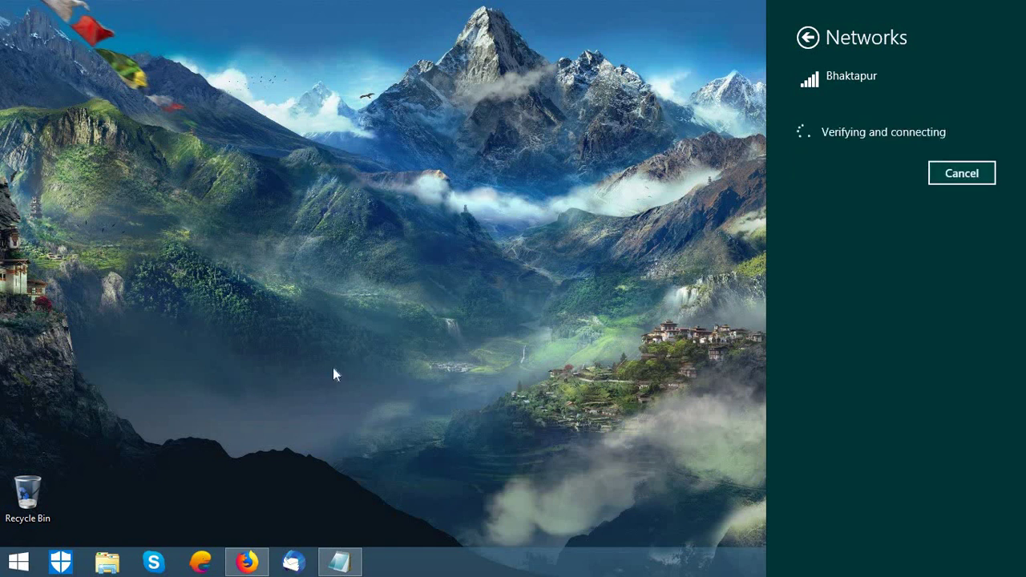
{"action": "left_click", "coordinate": [485, 279]}
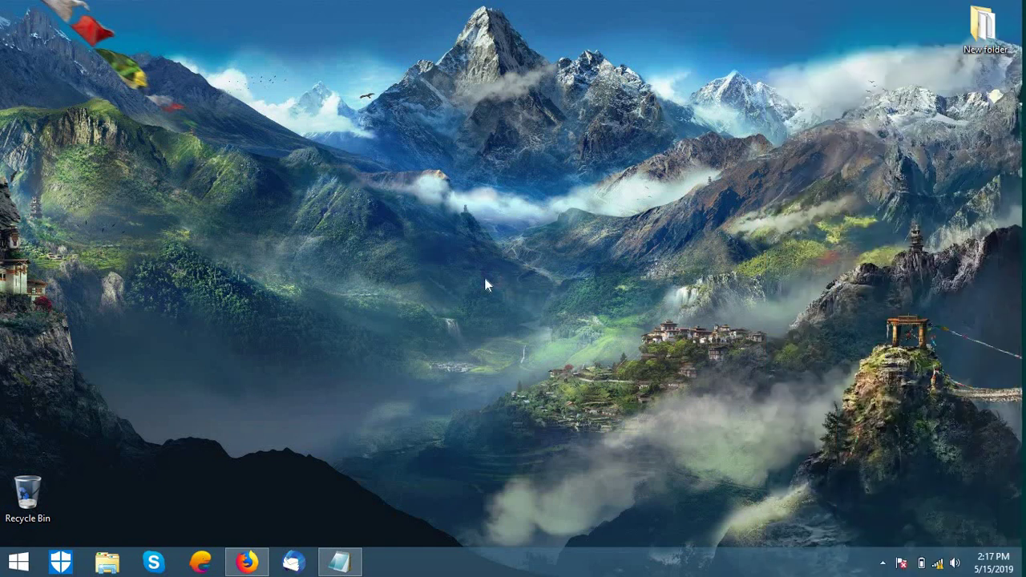
{"action": "left_click", "coordinate": [276, 458]}
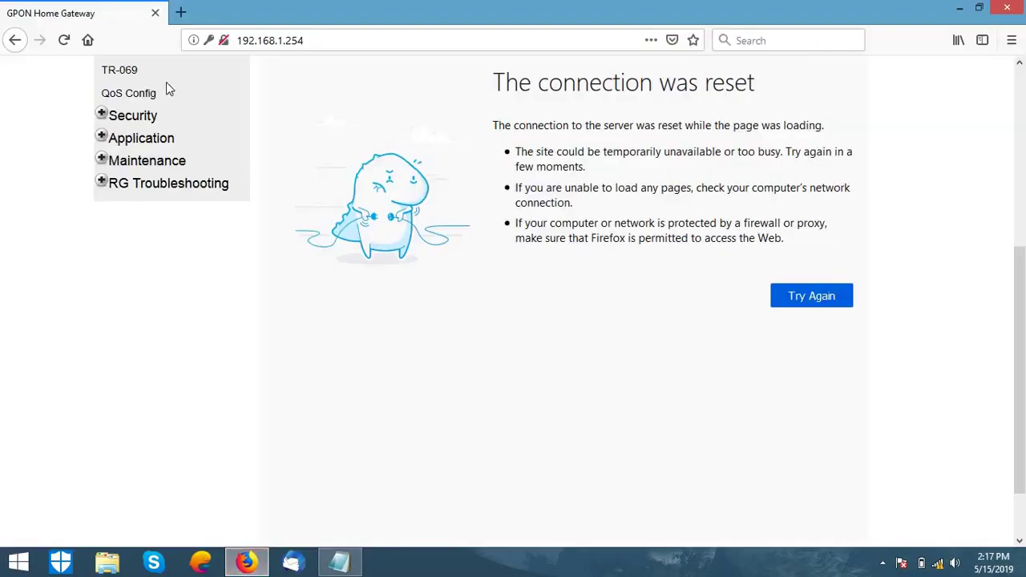
{"action": "left_click", "coordinate": [64, 40]}
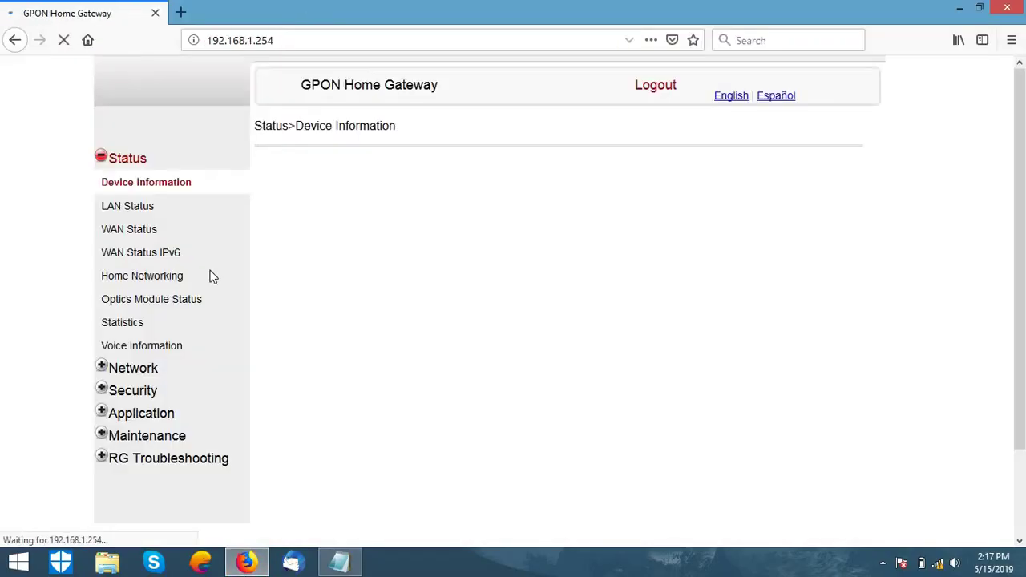
{"action": "left_click", "coordinate": [121, 368]}
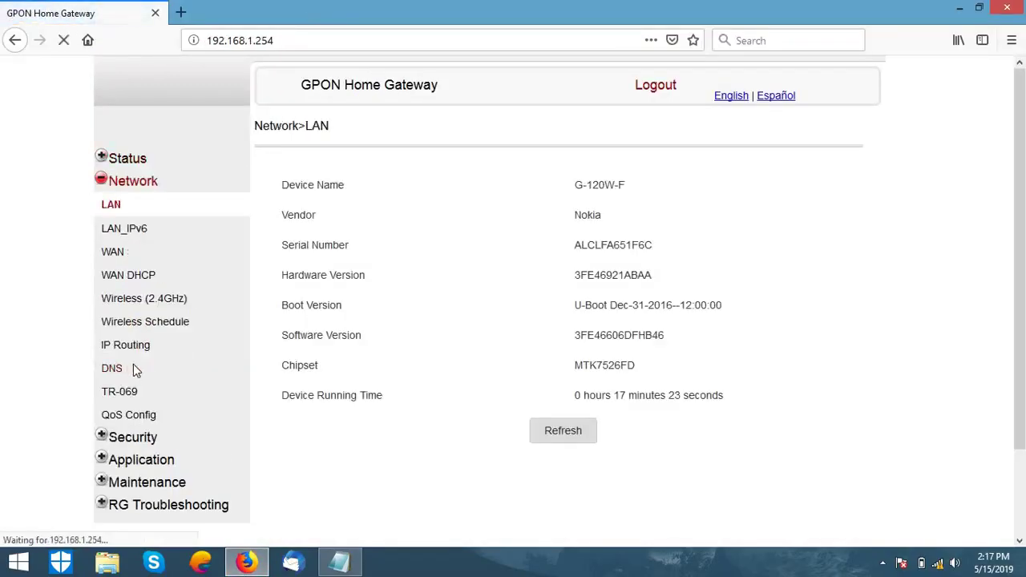
{"action": "left_click", "coordinate": [140, 302]}
{"action": "scroll", "coordinate": [1023, 346], "scroll_direction": "down", "scroll_amount": 3}
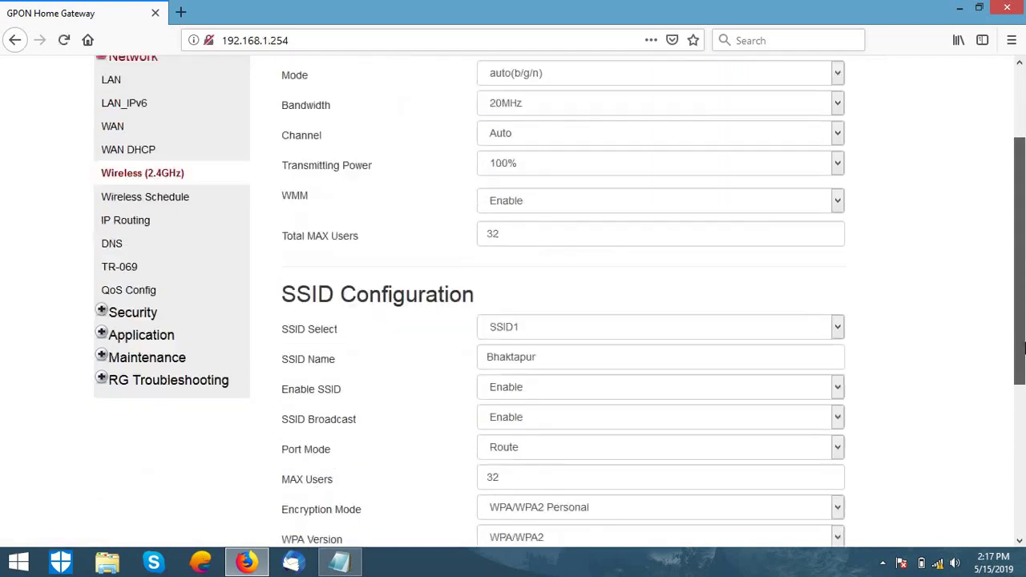
{"action": "scroll", "coordinate": [1011, 337], "scroll_direction": "down", "scroll_amount": 3}
{"action": "left_click_drag", "start_coordinate": [538, 162], "coordinate": [467, 162]}
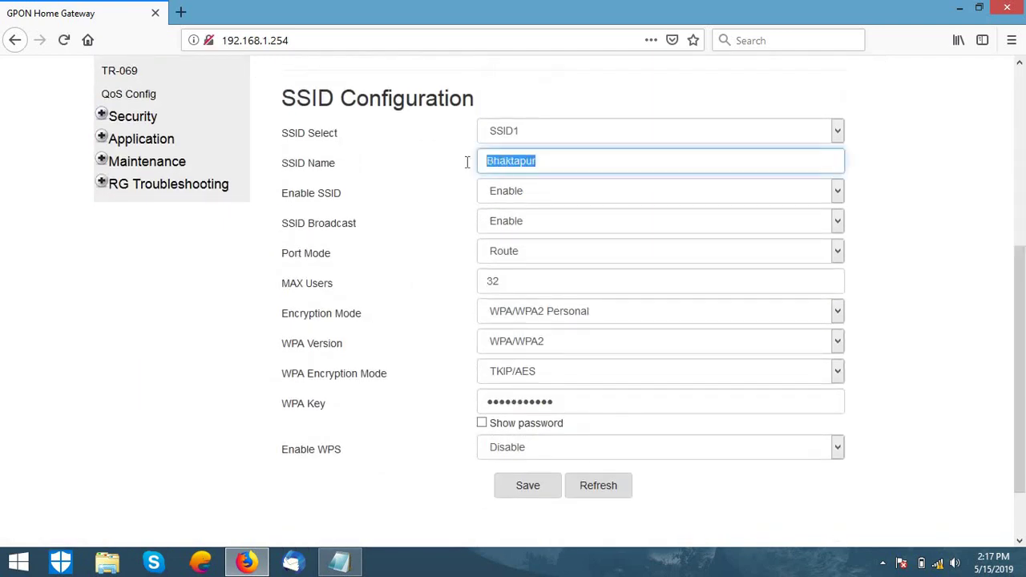
{"action": "left_click", "coordinate": [482, 423]}
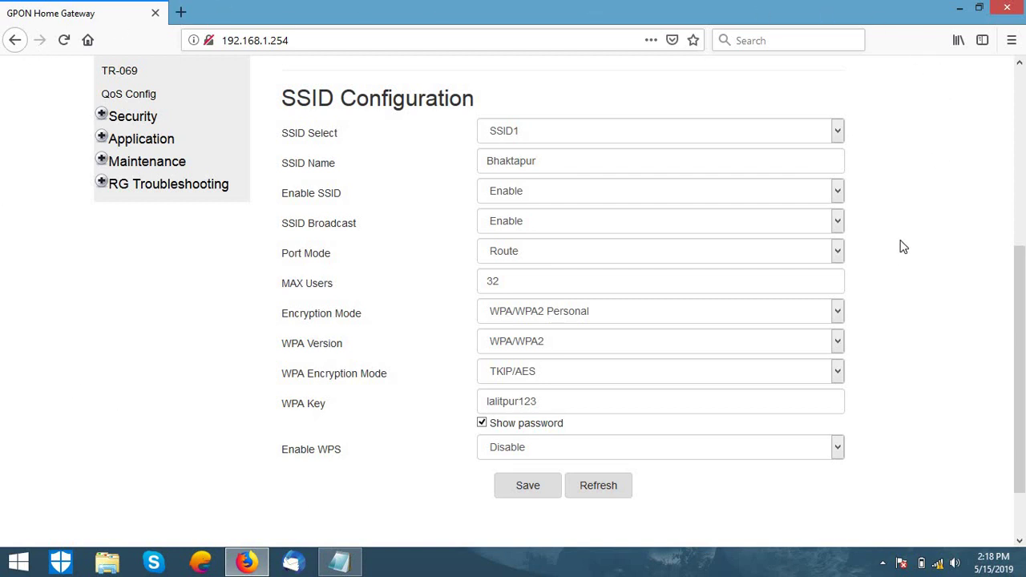
{"action": "left_click", "coordinate": [962, 10]}
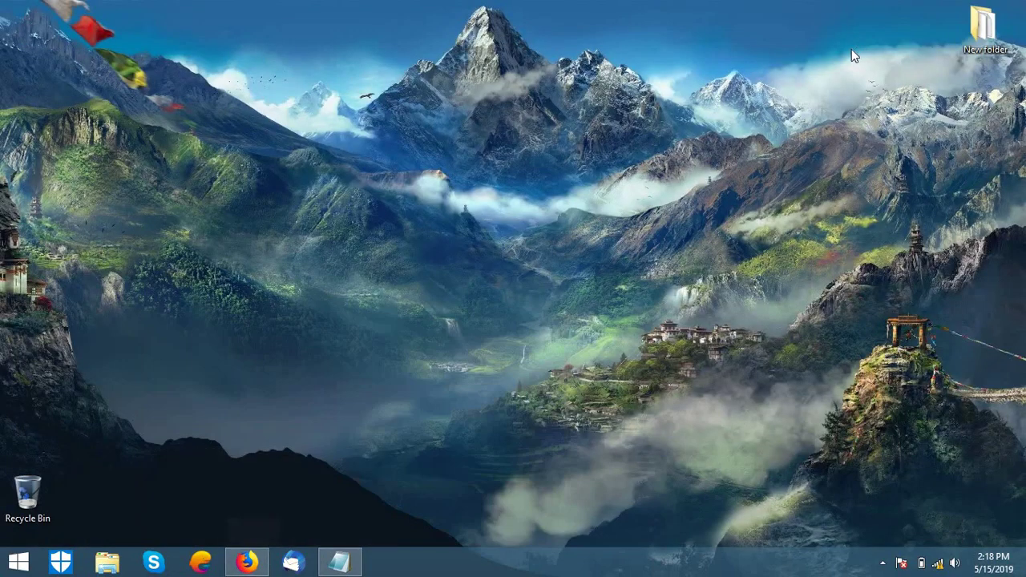